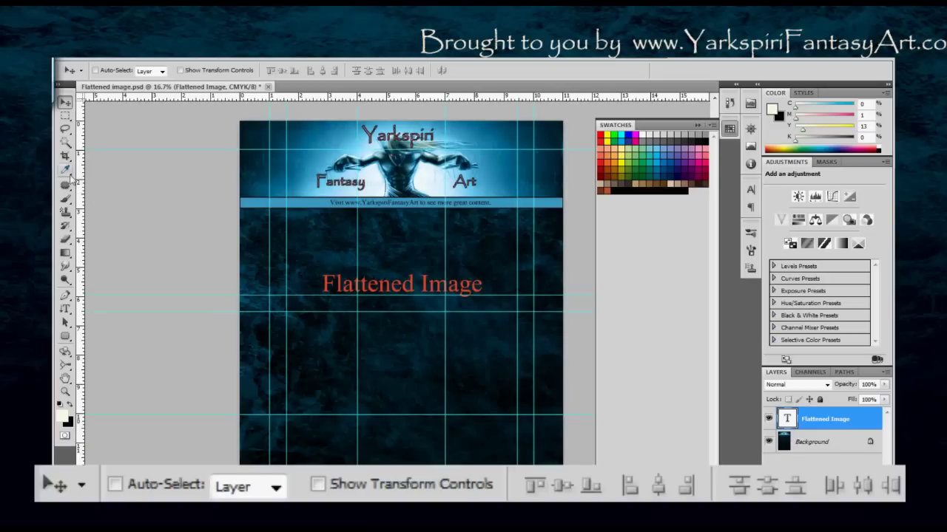
# Show the Eyedropper flyout with Color Sampler, Ruler, Note and Count tools, then close it
pyautogui.click(68, 174)
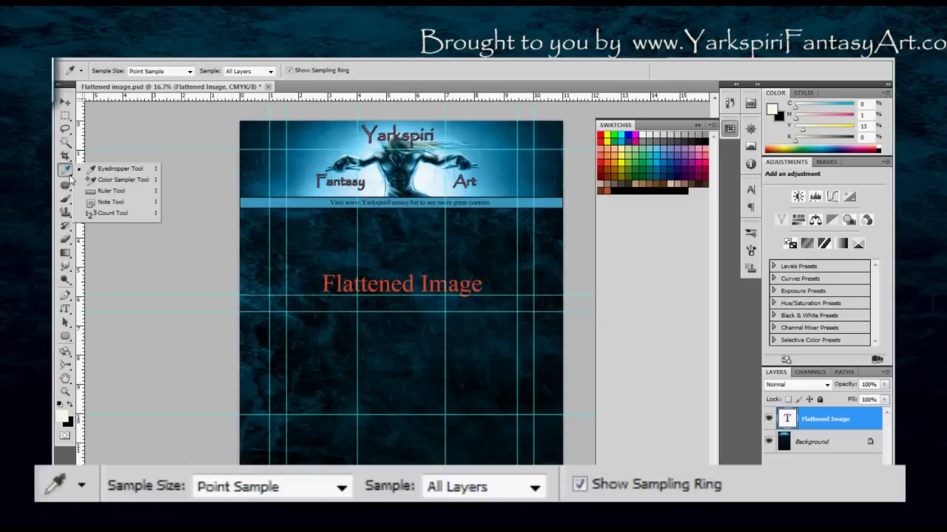
pyautogui.click(70, 176)
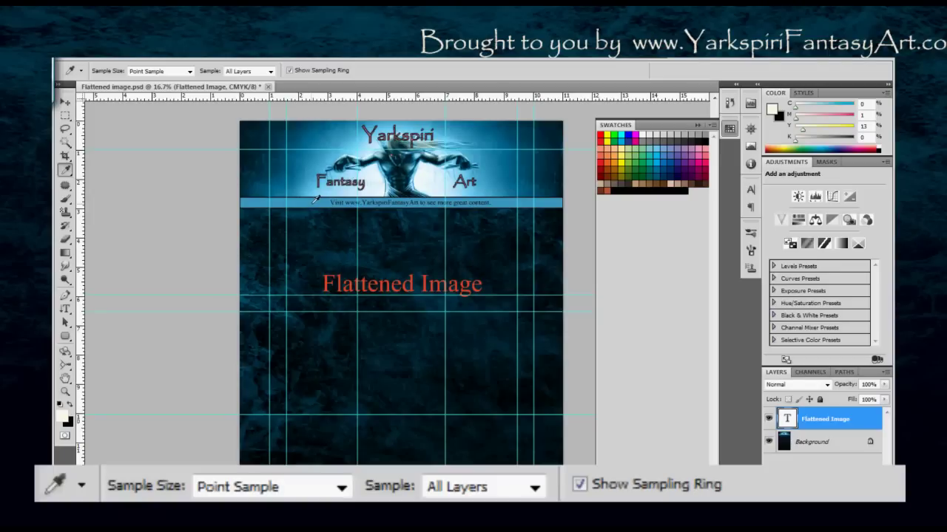
# Fill the Flattened Image text with the banner's light blue, then sample the figure's near-white
pyautogui.click(315, 200)
pyautogui.hotkey('alt', 'BackSpace')
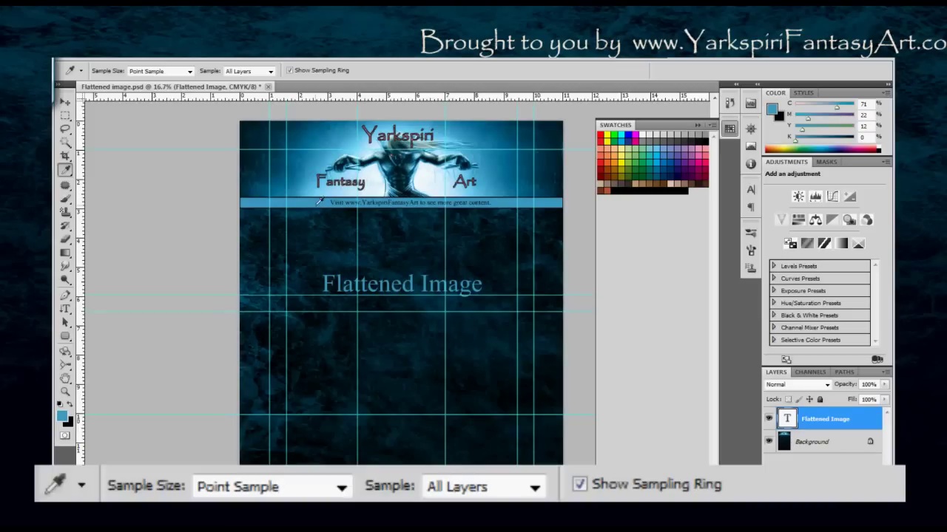
pyautogui.click(376, 171)
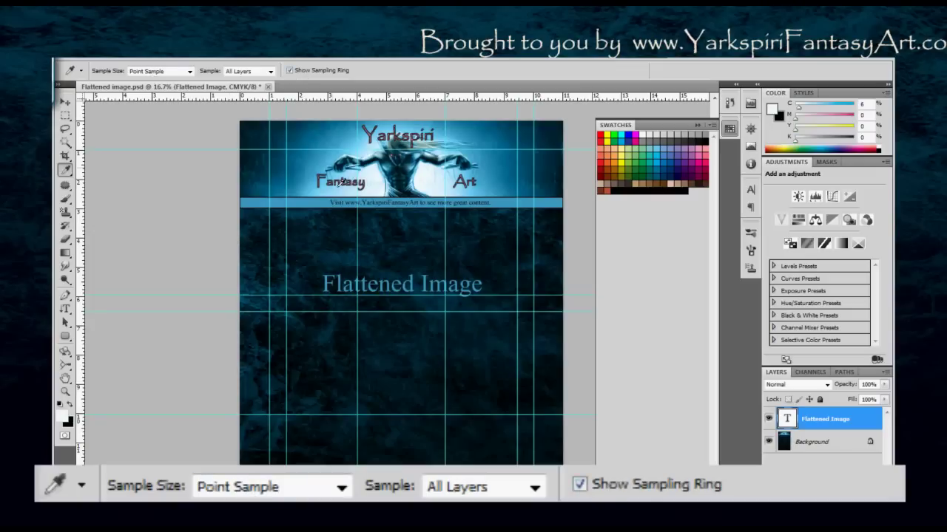
# Resample the banner blue (C 71%, M 22%, Y 12%) and turn off Show Sampling Ring
pyautogui.click(319, 201)
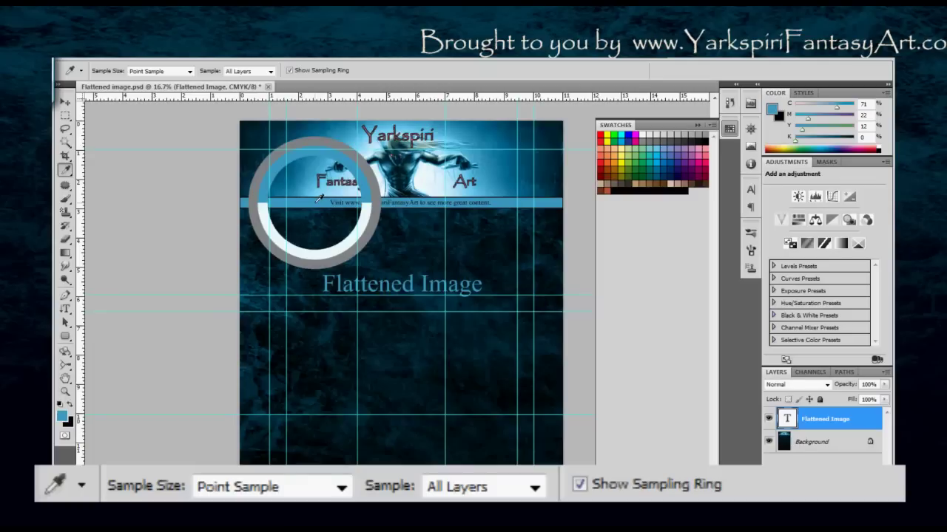
pyautogui.click(290, 71)
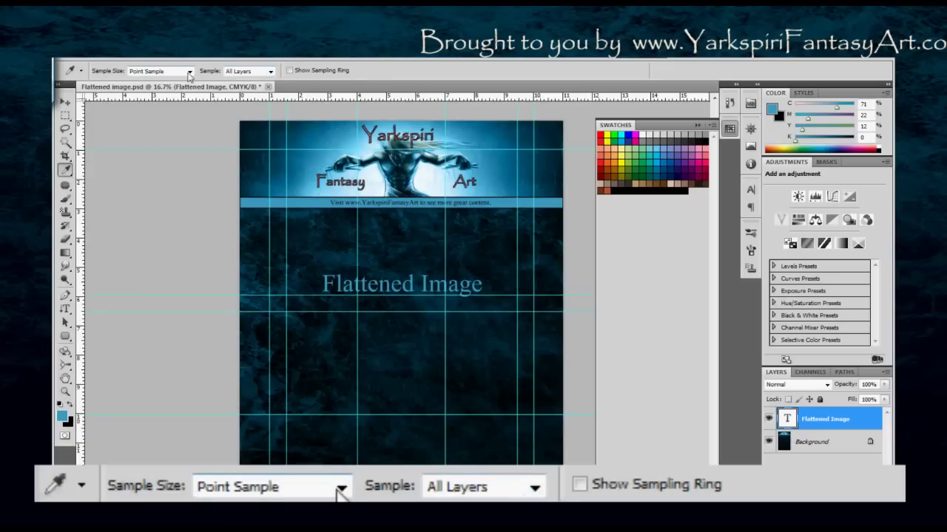
# Try 11 by 11 Average, revert to Point Sample, and sample the near-black background (K 87%)
pyautogui.click(190, 74)
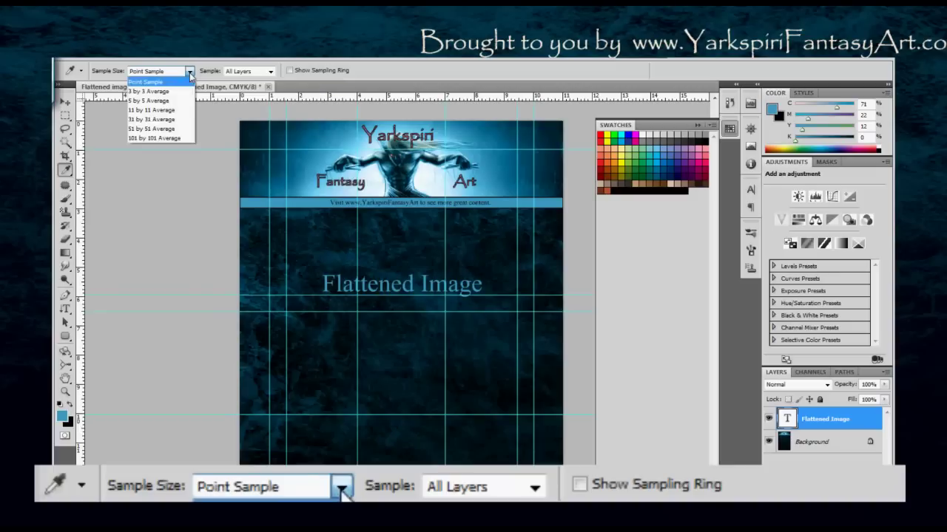
pyautogui.click(190, 74)
pyautogui.click(190, 74)
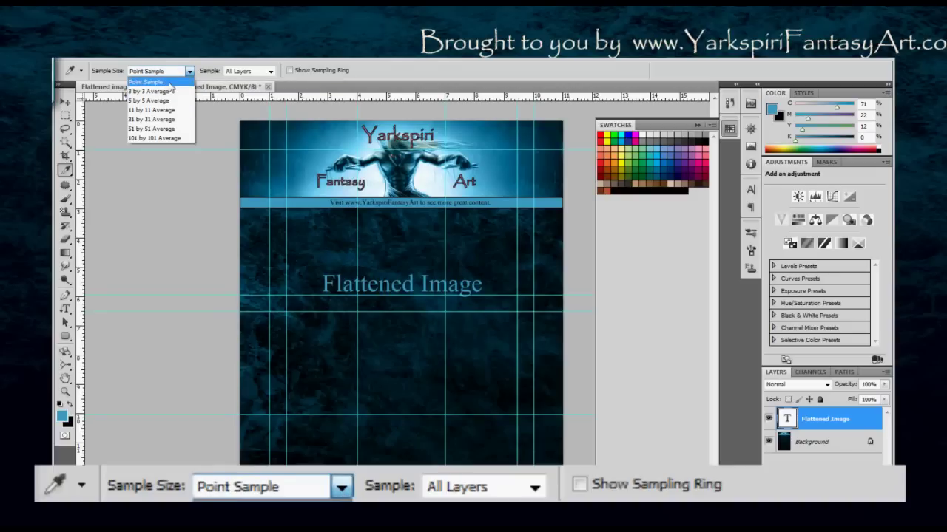
pyautogui.click(161, 110)
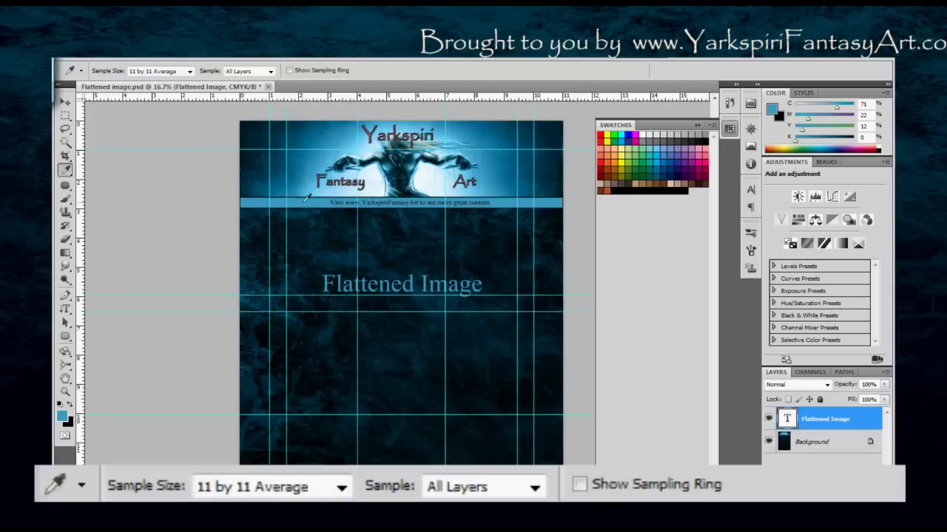
pyautogui.click(190, 71)
pyautogui.click(157, 80)
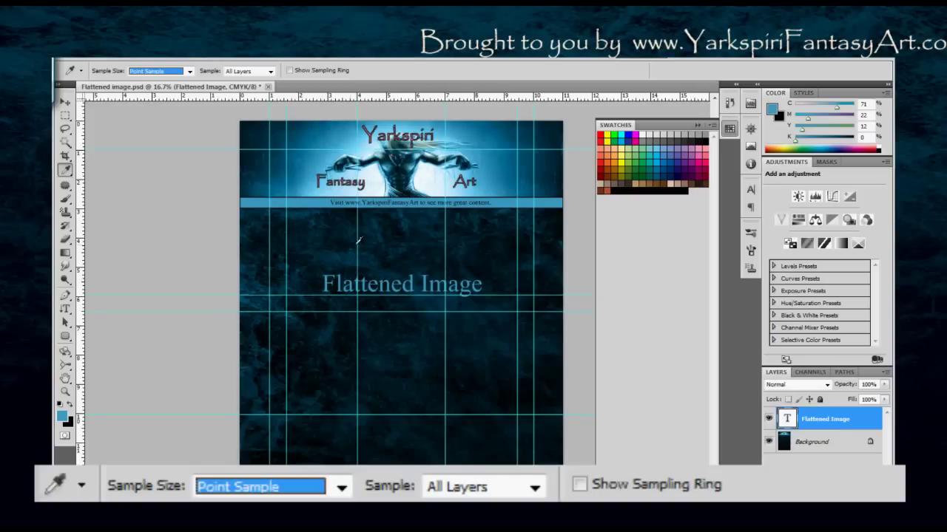
pyautogui.click(389, 261)
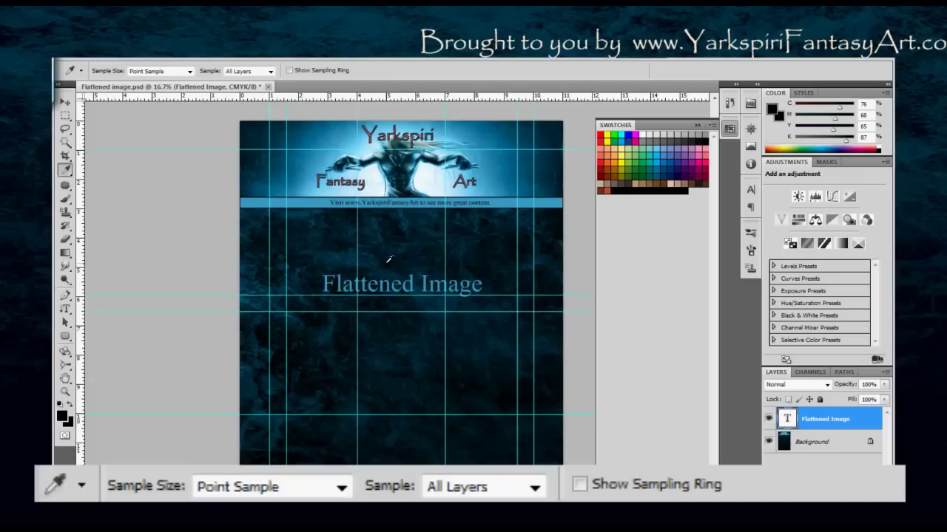
# Select the Background layer and undo the text fill so Flattened Image is red again
pyautogui.hotkey('alt', '[')
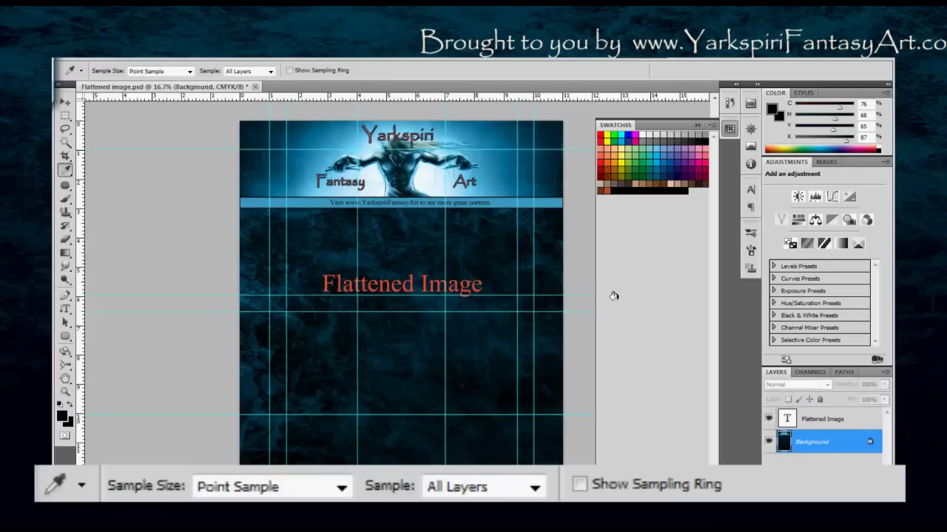
pyautogui.hotkey('alt', ']')
pyautogui.hotkey('alt', '[')
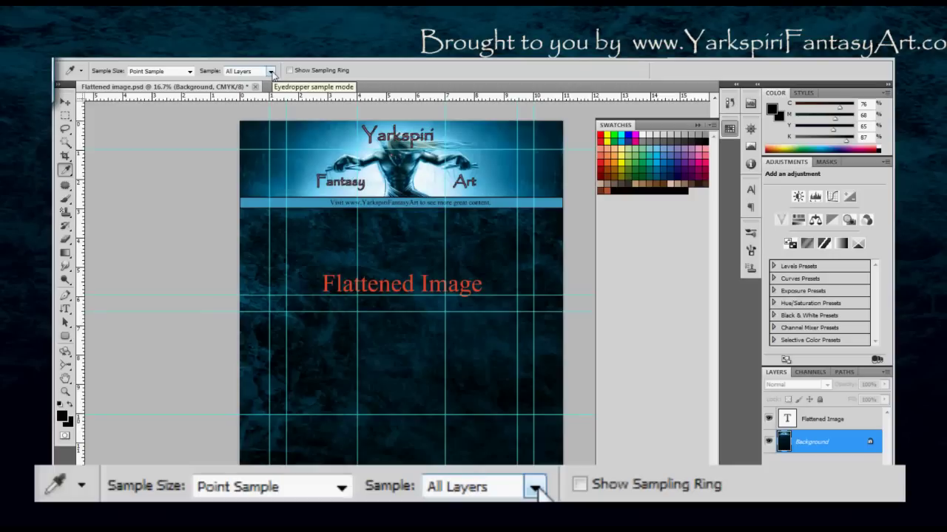
pyautogui.click(271, 72)
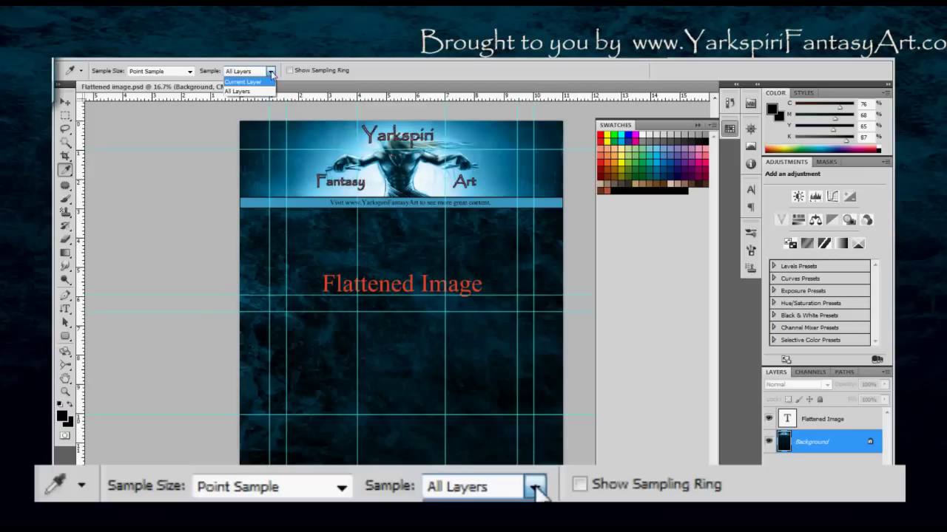
pyautogui.click(271, 71)
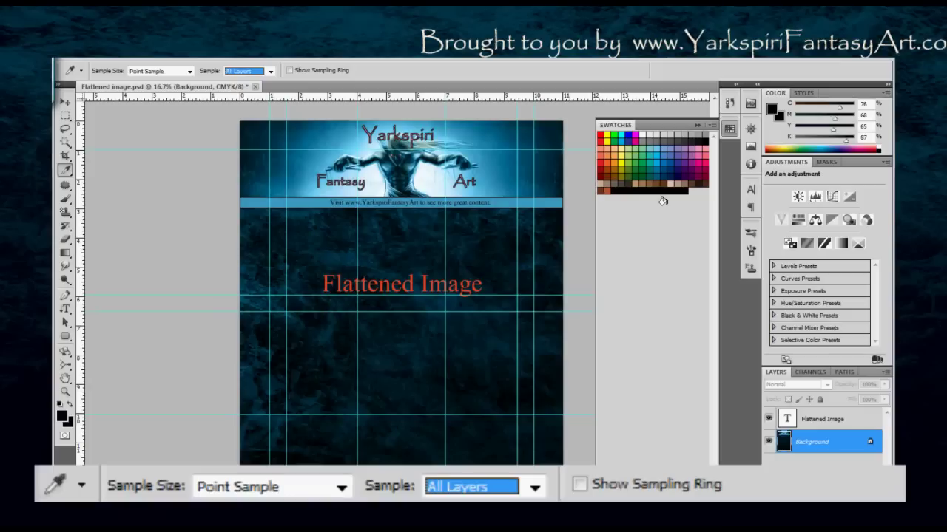
# Sample the banner strip's light blue (C 71%, M 22%, Y 12%) and switch to the Brush
pyautogui.click(309, 201)
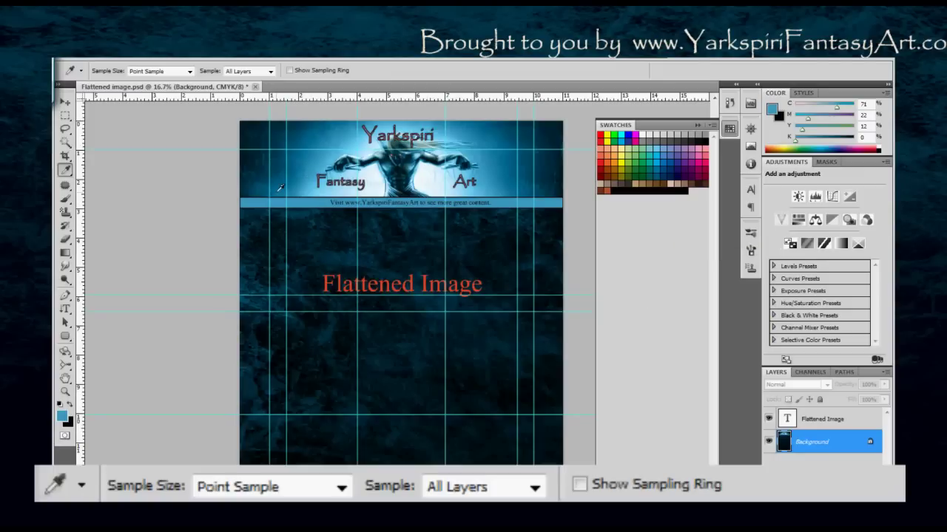
pyautogui.press('b')
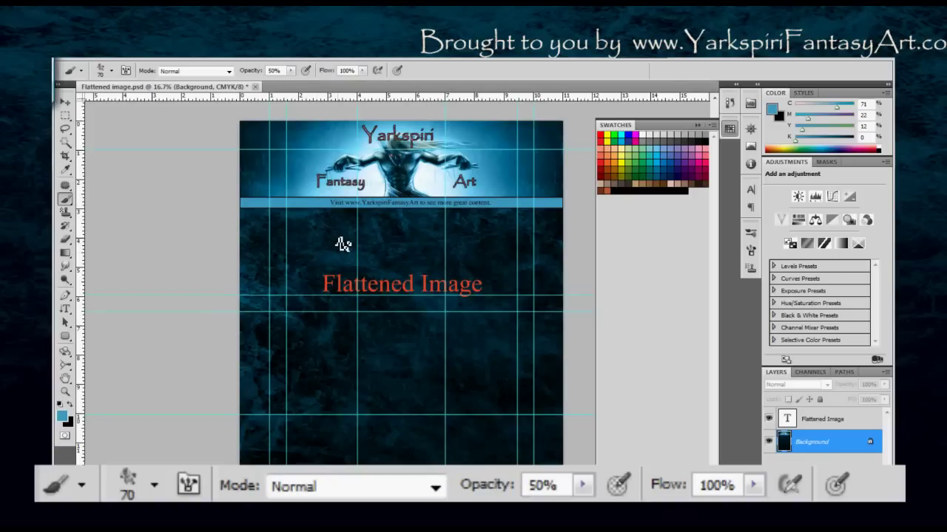
# Paint a soft stroke below the banner, then cover it with dark teal sampled from the background
pyautogui.moveTo(313, 253)
pyautogui.mouseDown()
pyautogui.moveTo(417, 240)
pyautogui.moveTo(342, 245)
pyautogui.moveTo(417, 239)
pyautogui.moveTo(338, 224)
pyautogui.moveTo(373, 230)
pyautogui.moveTo(357, 230)
pyautogui.moveTo(356, 240)
pyautogui.moveTo(428, 235)
pyautogui.moveTo(356, 240)
pyautogui.moveTo(405, 246)
pyautogui.moveTo(343, 256)
pyautogui.mouseUp()
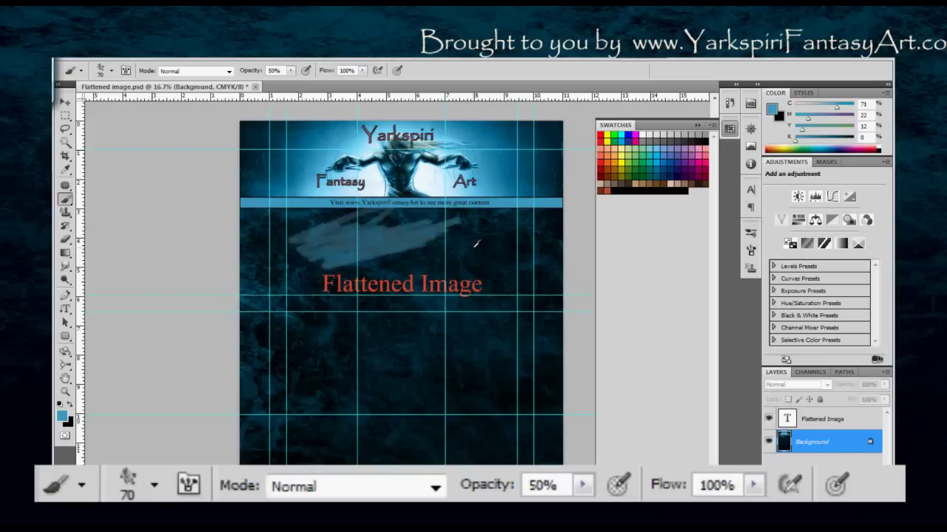
pyautogui.keyDown('alt'); pyautogui.click(474, 240); pyautogui.keyUp('alt')
pyautogui.moveTo(438, 227)
pyautogui.mouseDown()
pyautogui.moveTo(311, 270)
pyautogui.moveTo(313, 245)
pyautogui.mouseUp()
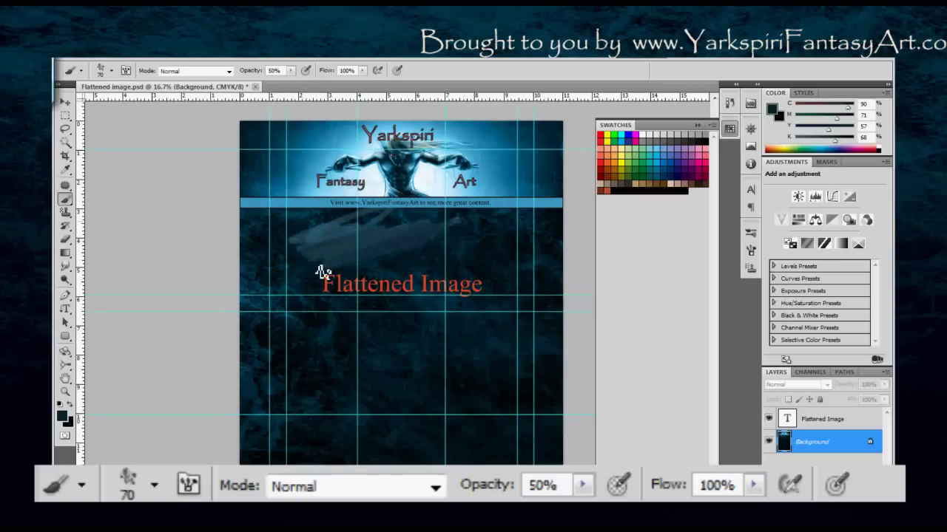
pyautogui.moveTo(326, 257); pyautogui.dragTo(355, 249)
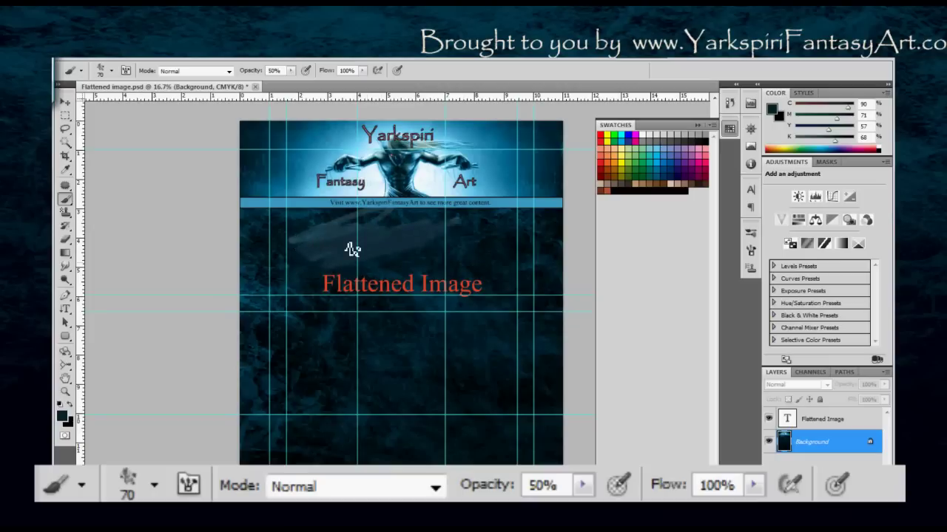
# Sample the header's light blue and paint light blue strokes over the dark smudge
pyautogui.keyDown('alt'); pyautogui.click(316, 194); pyautogui.keyUp('alt')
pyautogui.moveTo(317, 239)
pyautogui.mouseDown()
pyautogui.moveTo(332, 232)
pyautogui.moveTo(297, 212)
pyautogui.mouseUp()
pyautogui.click(66, 171)
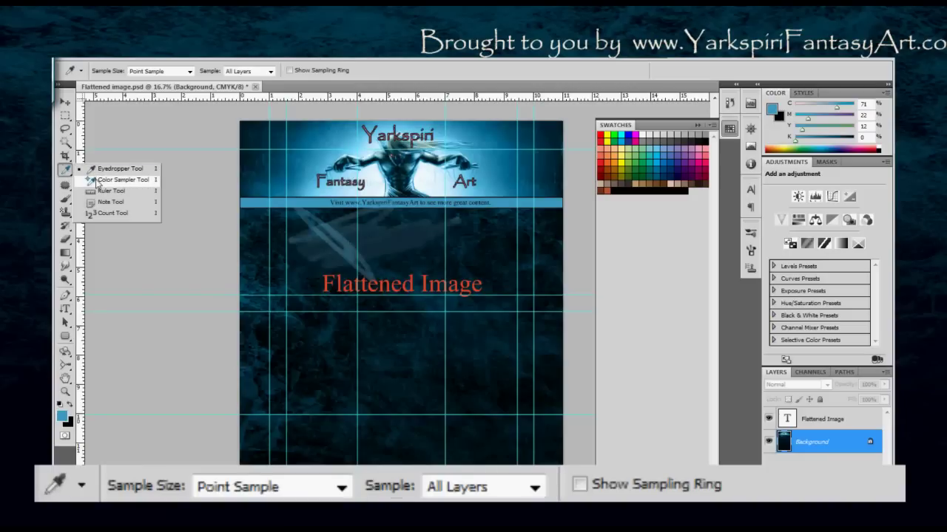
# Place three colour samplers: on the banner, in the dark background, and near the word Art
pyautogui.click(97, 182)
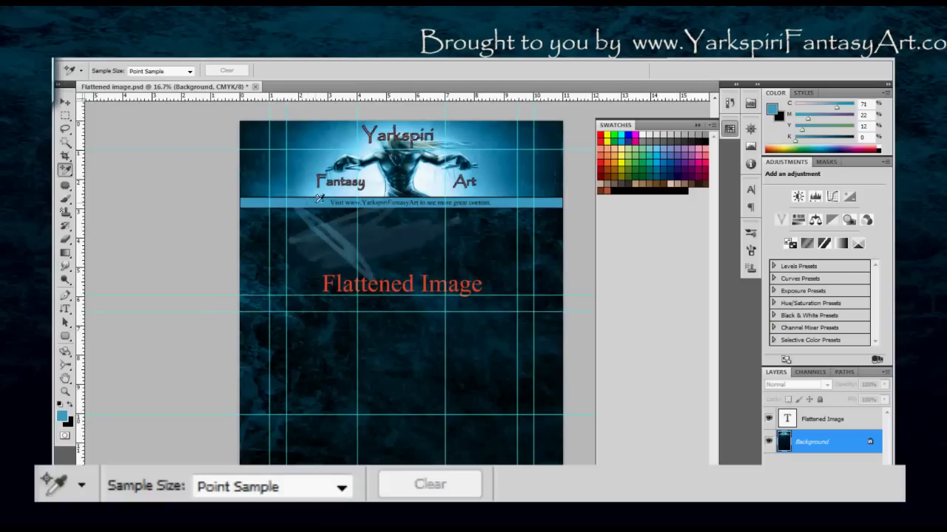
pyautogui.click(319, 199)
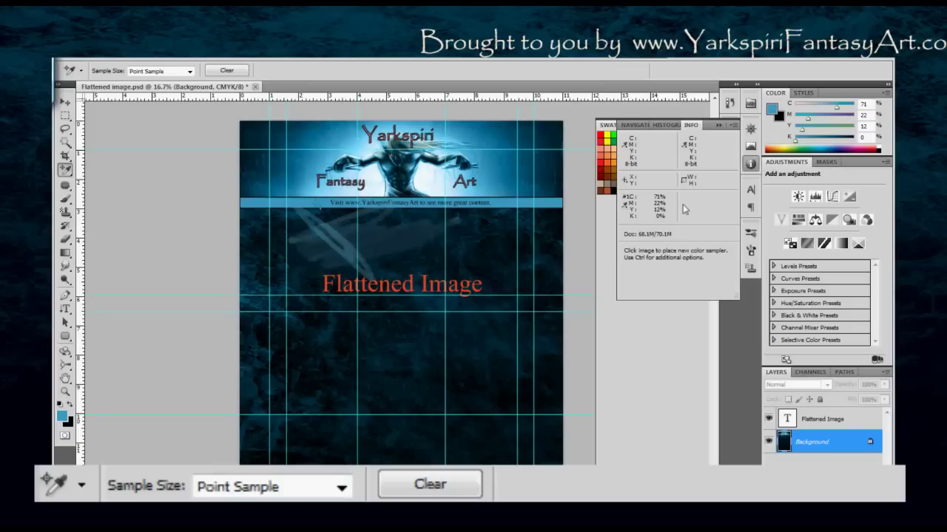
pyautogui.click(490, 237)
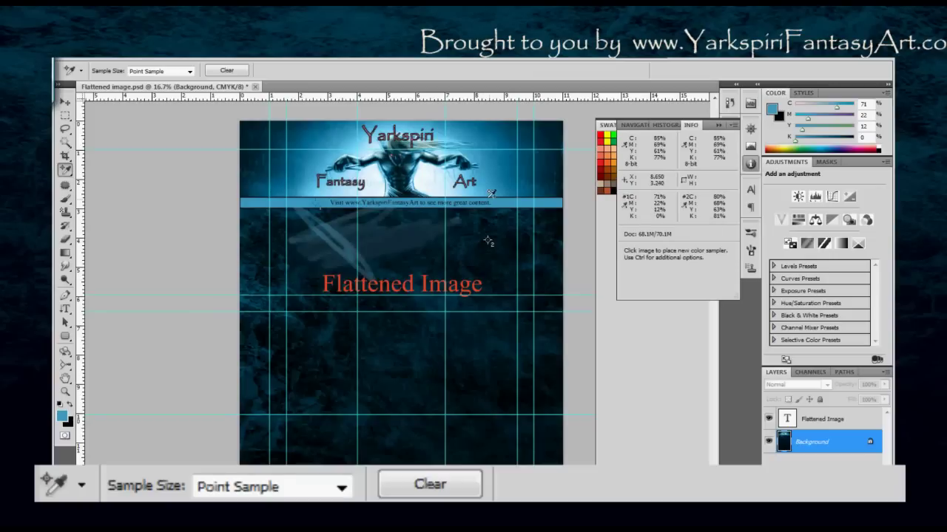
pyautogui.click(426, 184)
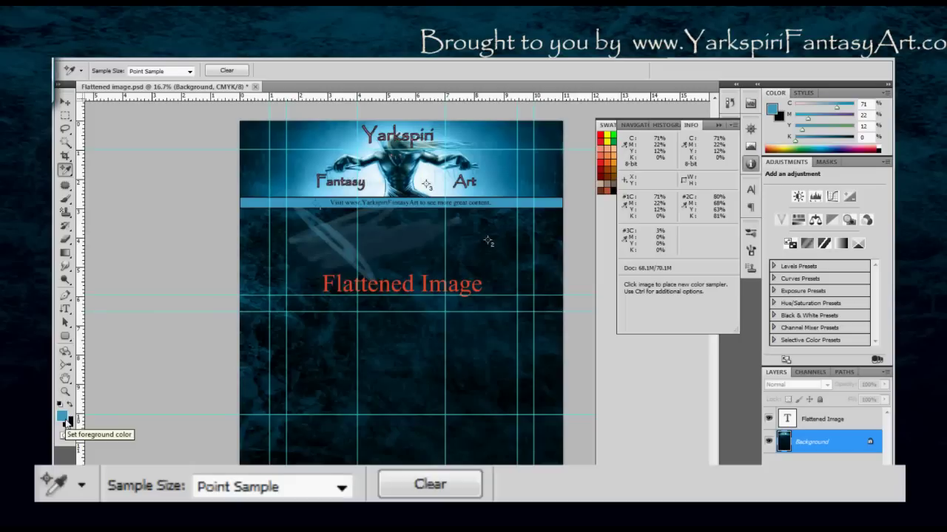
pyautogui.click(64, 419)
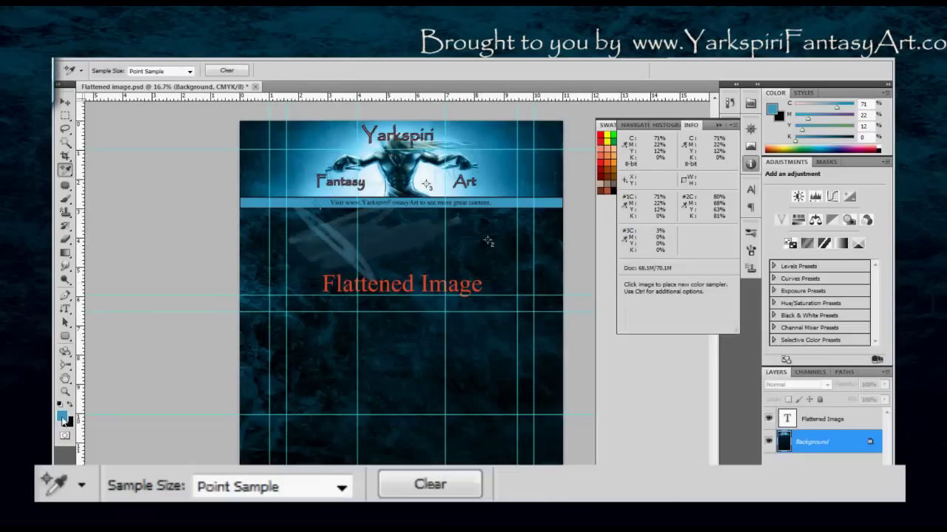
# Set the foreground colour to C 80%, M 68%, Y 63%, K 81% in the Color Picker
pyautogui.moveTo(625, 246); pyautogui.dragTo(260, 202)
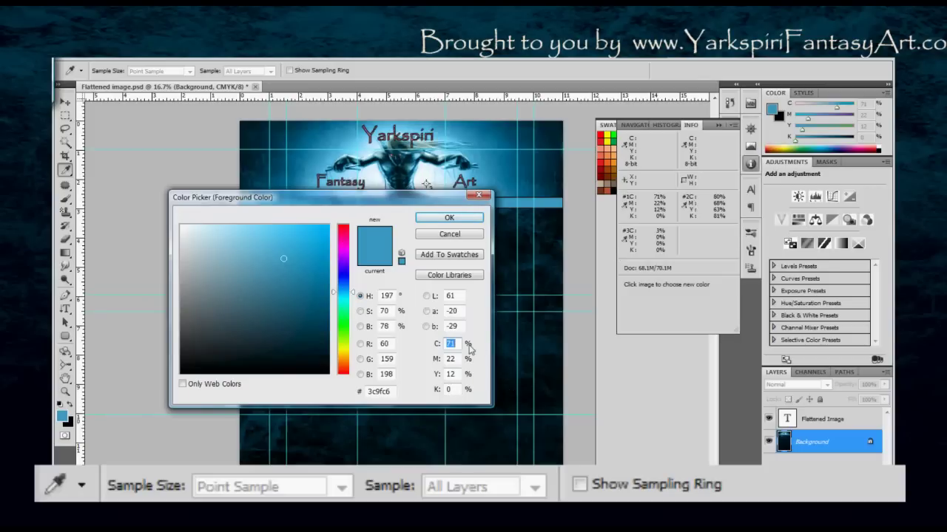
pyautogui.write('80')
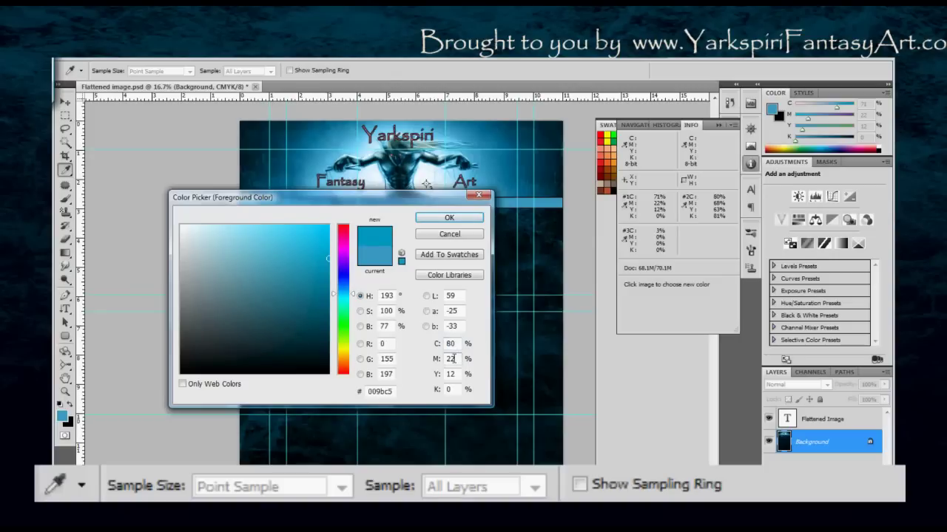
pyautogui.doubleClick(450, 359)
pyautogui.write('68')
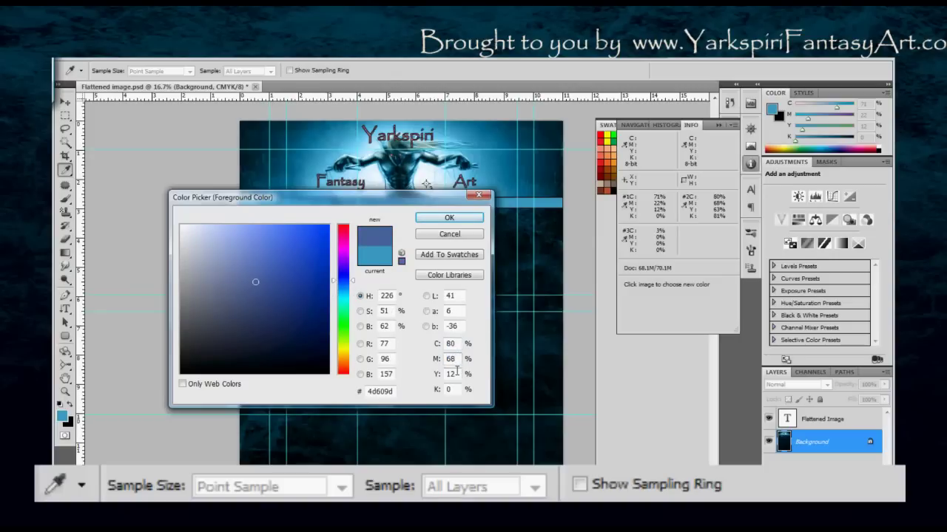
pyautogui.doubleClick(451, 375)
pyautogui.write('63')
pyautogui.press('Tab')
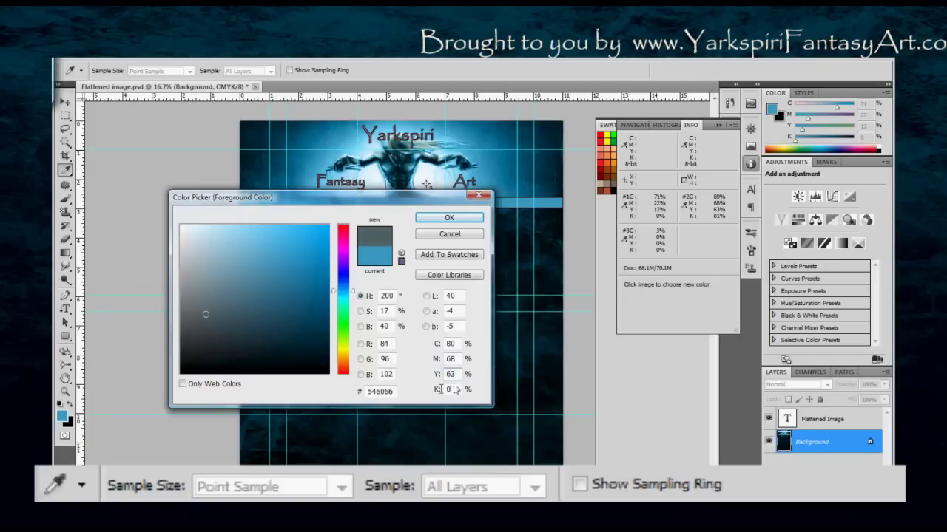
pyautogui.write('81')
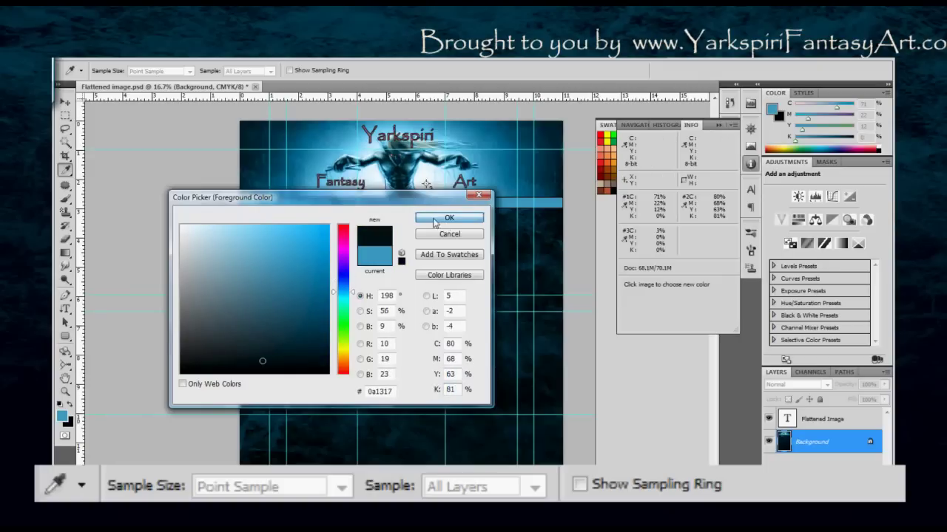
pyautogui.press('Return')
pyautogui.hotkey('shift', 'i')
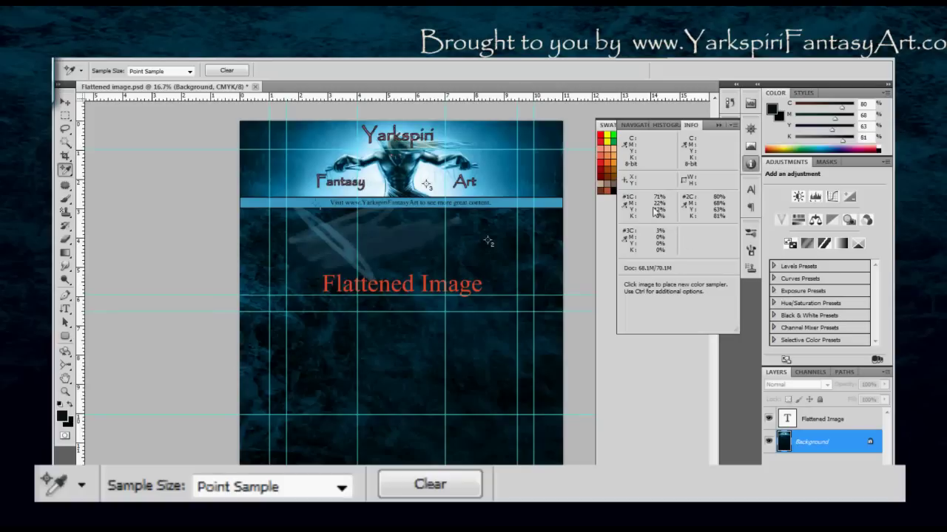
pyautogui.click(721, 127)
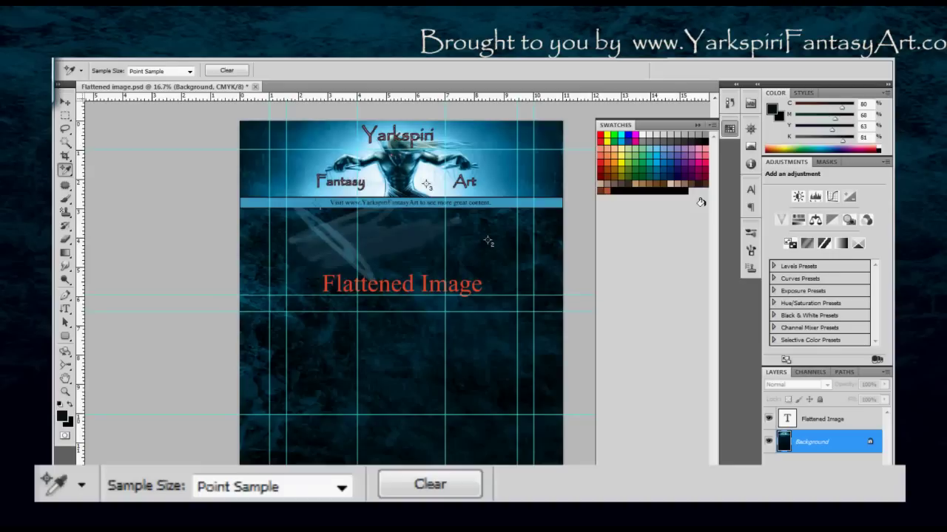
pyautogui.press('F8')
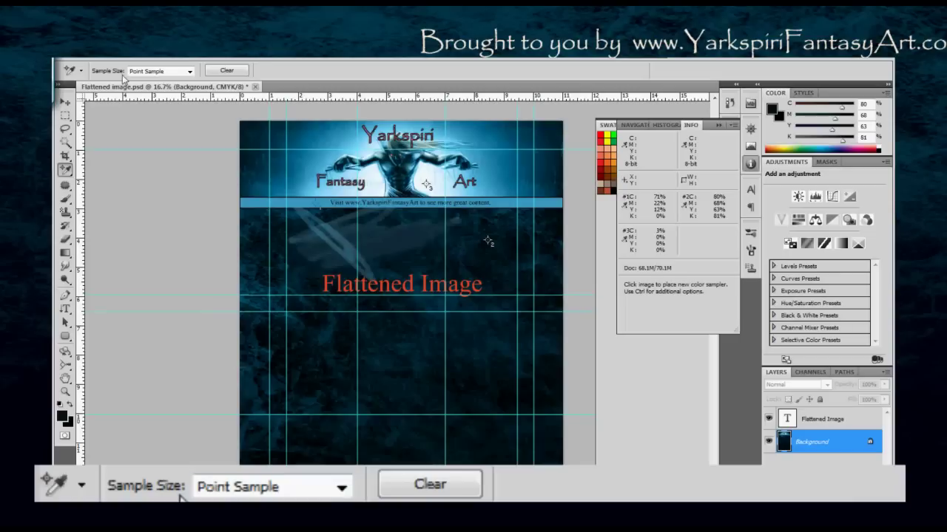
# Keep Sample Size at Point Sample and clear all three colour samplers
pyautogui.click(187, 71)
pyautogui.click(187, 73)
pyautogui.click(189, 71)
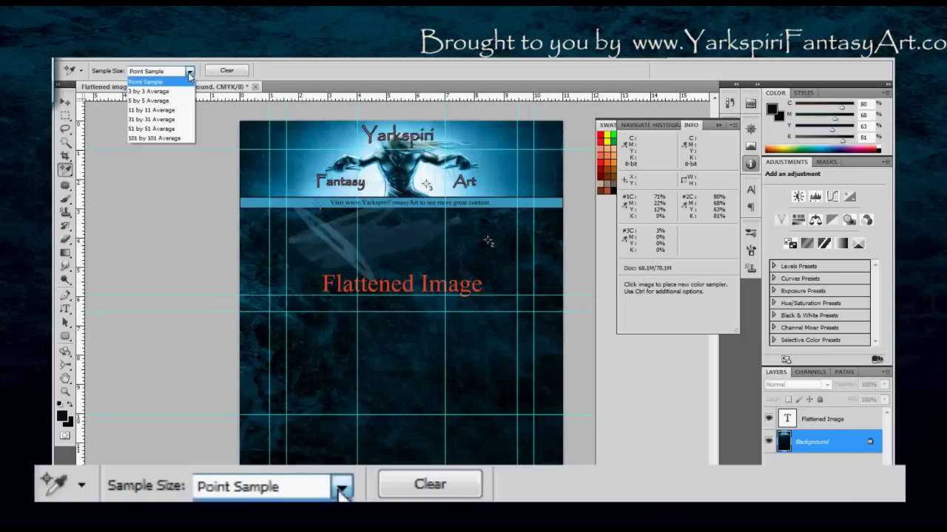
pyautogui.click(189, 71)
pyautogui.click(189, 72)
pyautogui.click(190, 71)
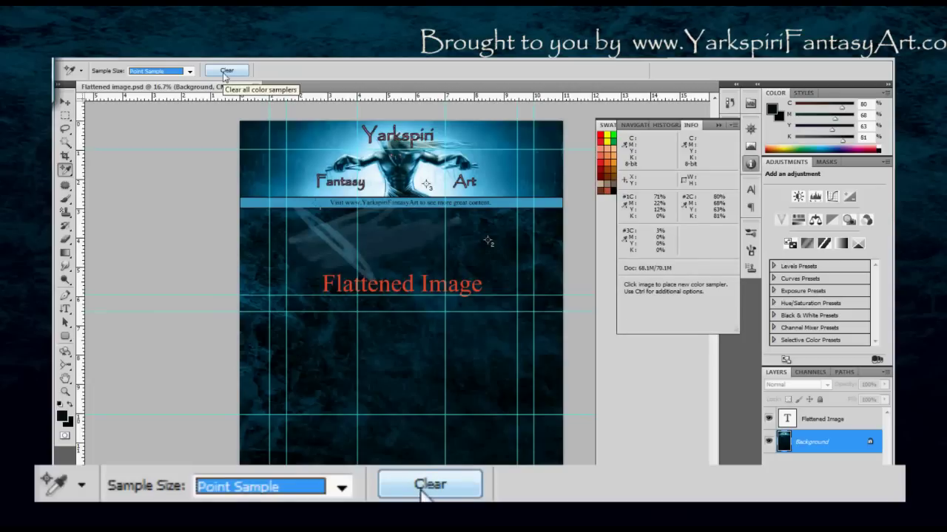
pyautogui.click(225, 71)
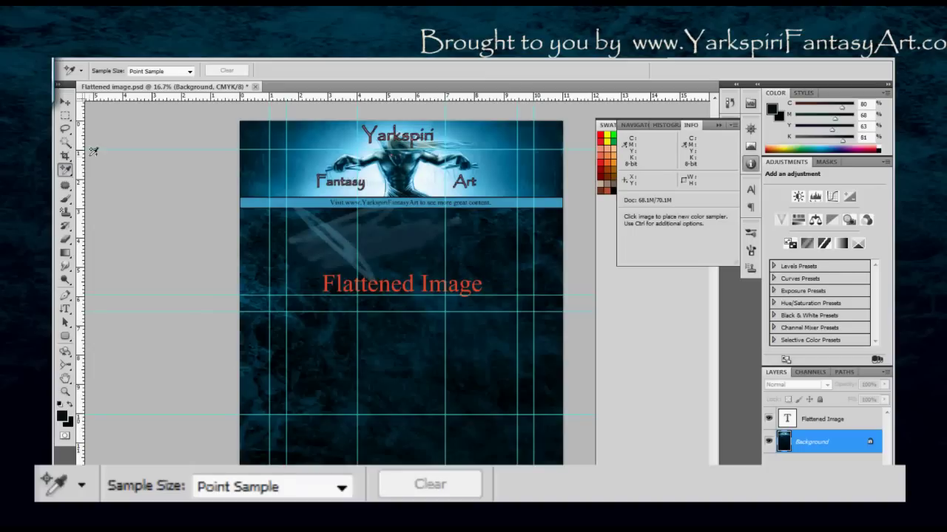
# Open the Color Sampler tool flyout listing the eyedropper, sampler, ruler, note and count tools
pyautogui.click(67, 171)
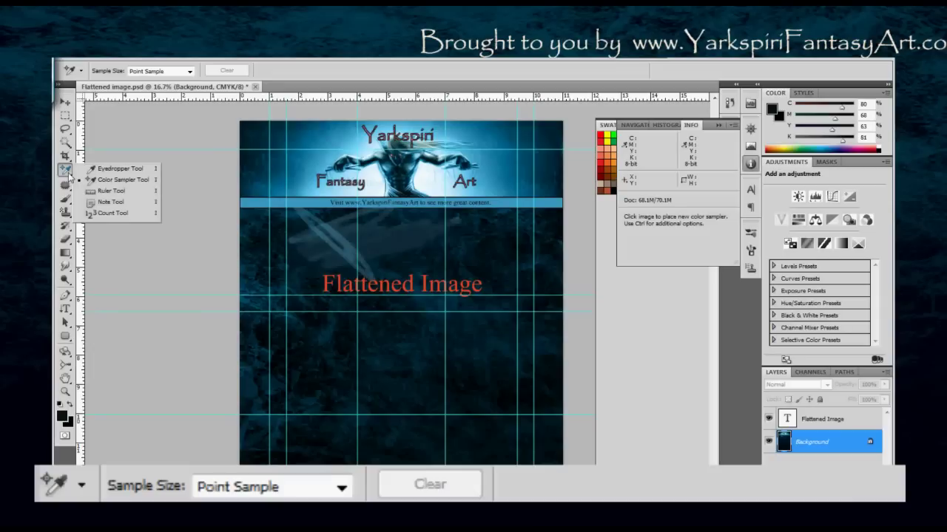